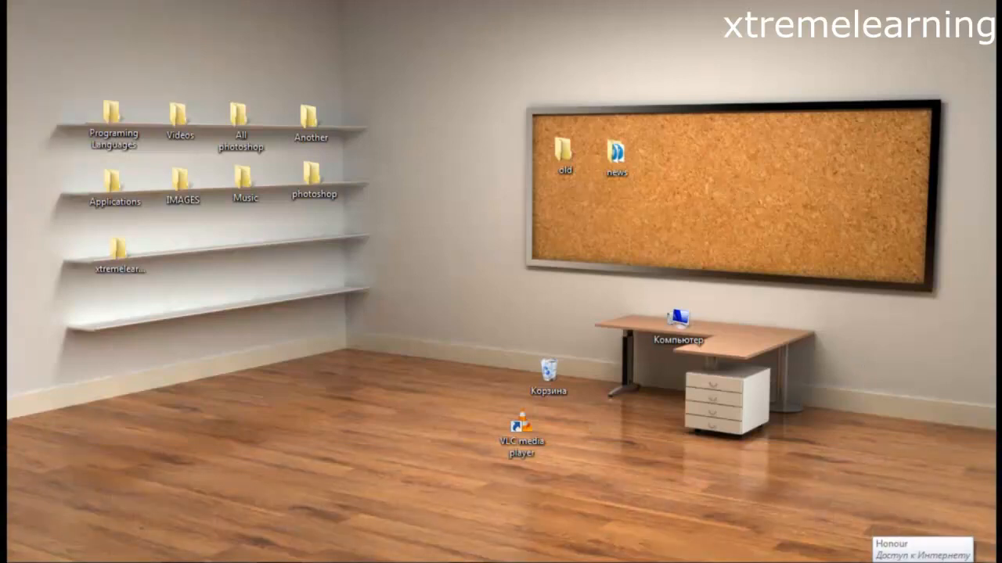
Step: Switch to Photoshop and reset the foreground and background colours to their black and white defaults
click(310, 561)
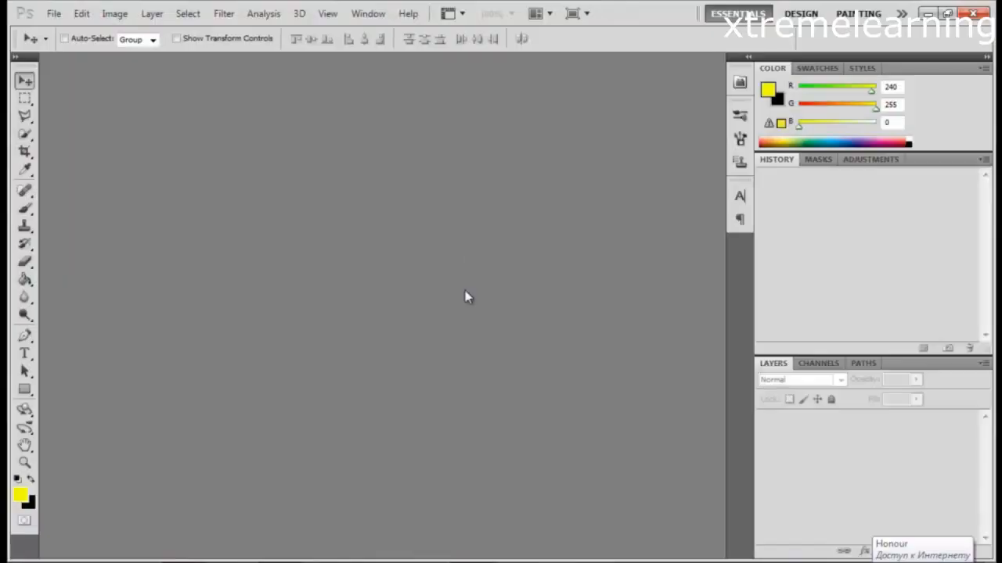
click(17, 478)
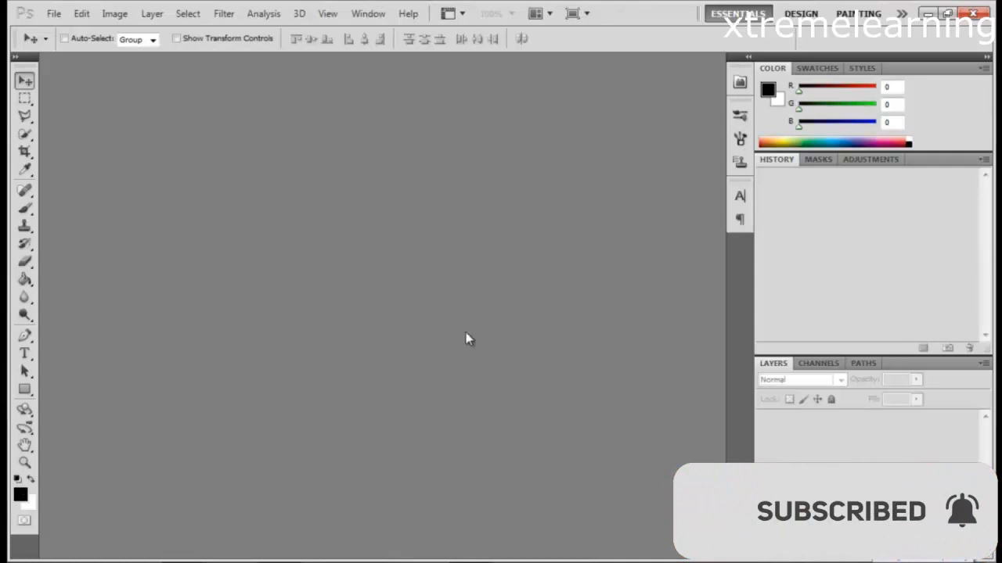
Step: Create a new 700 x 450 pixel RGB document at 72 pixels/inch with a white background
click(53, 14)
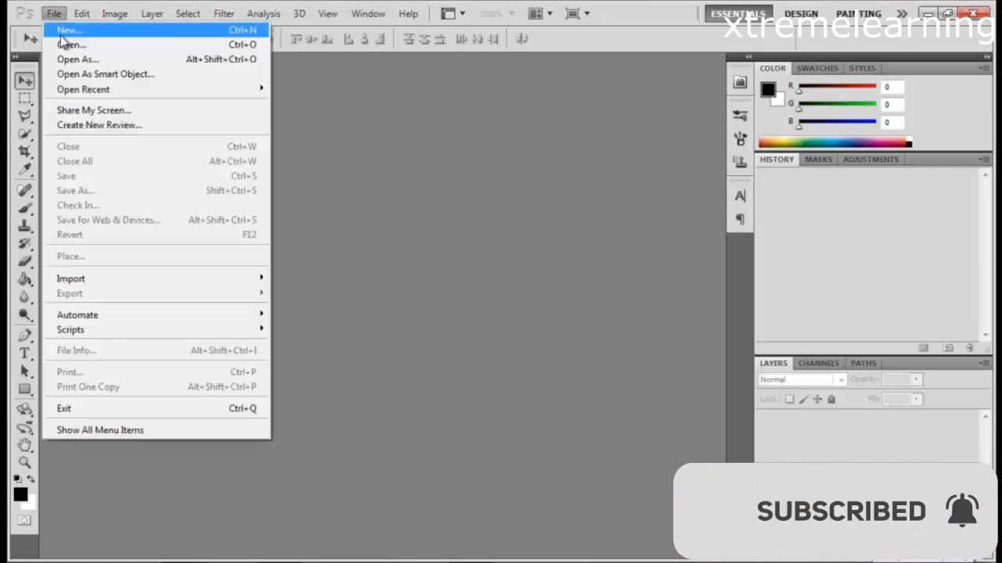
click(72, 32)
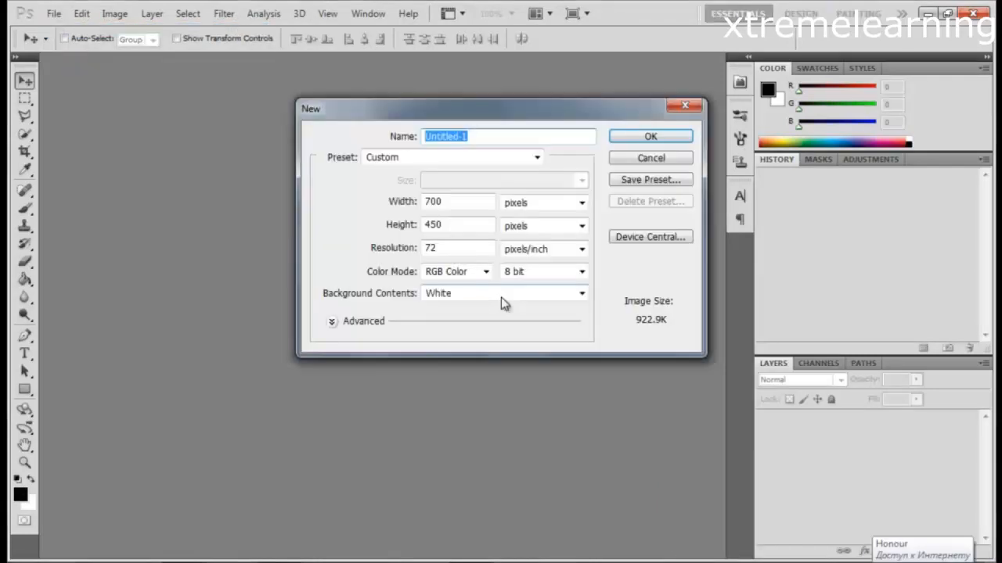
click(638, 140)
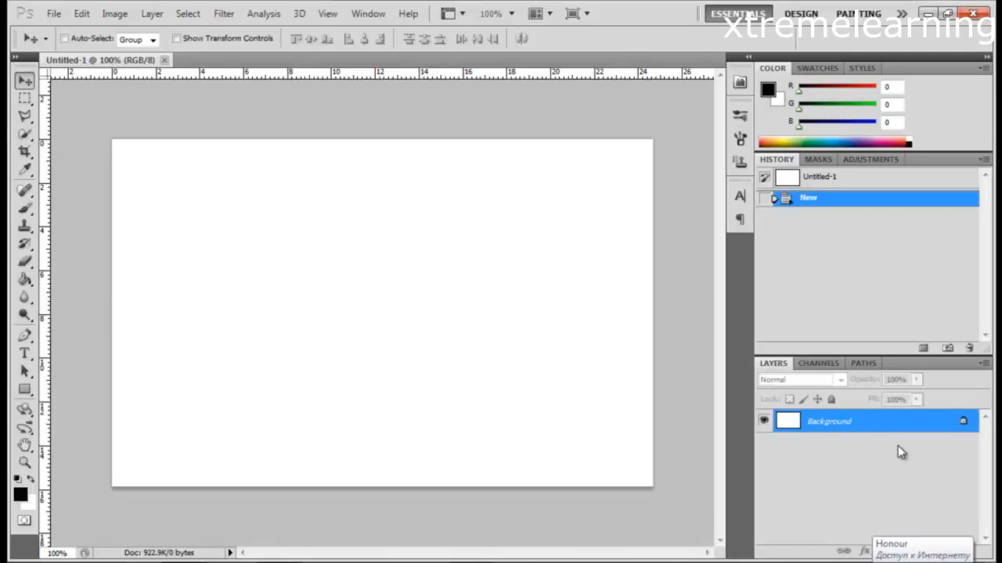
Step: Convert the locked Background into the regular layer Layer 0 and switch its visibility off and back on
double_click(964, 424)
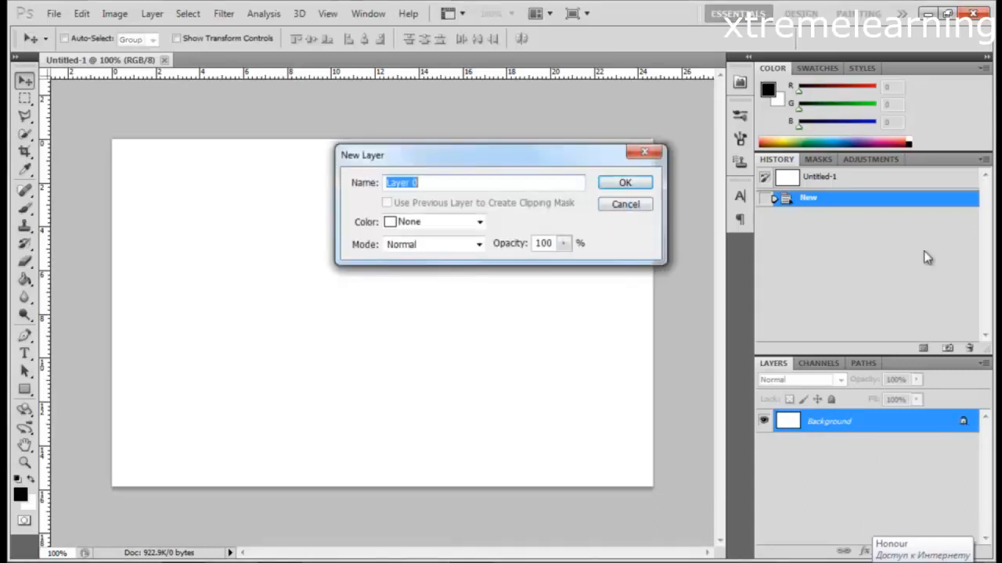
click(629, 182)
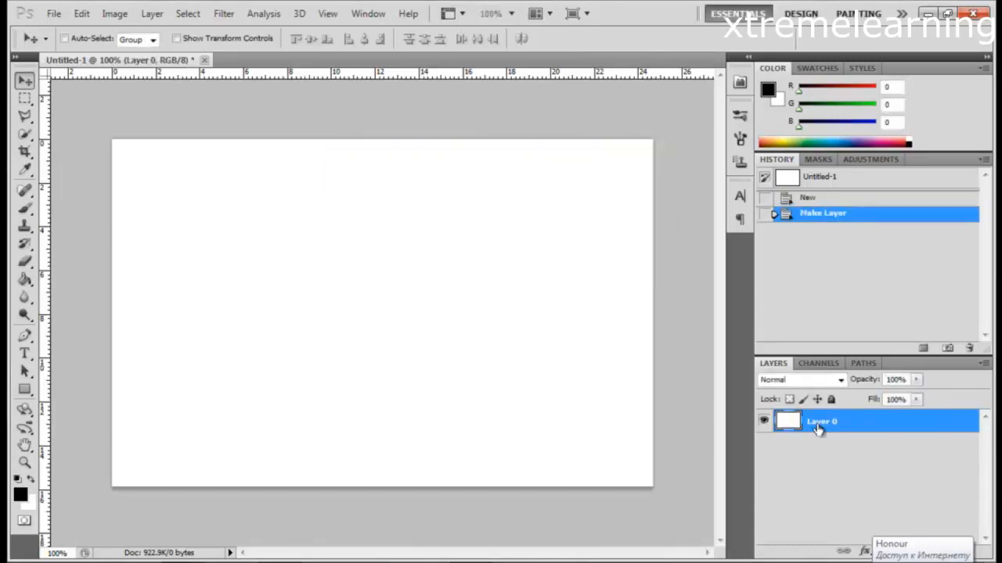
click(765, 423)
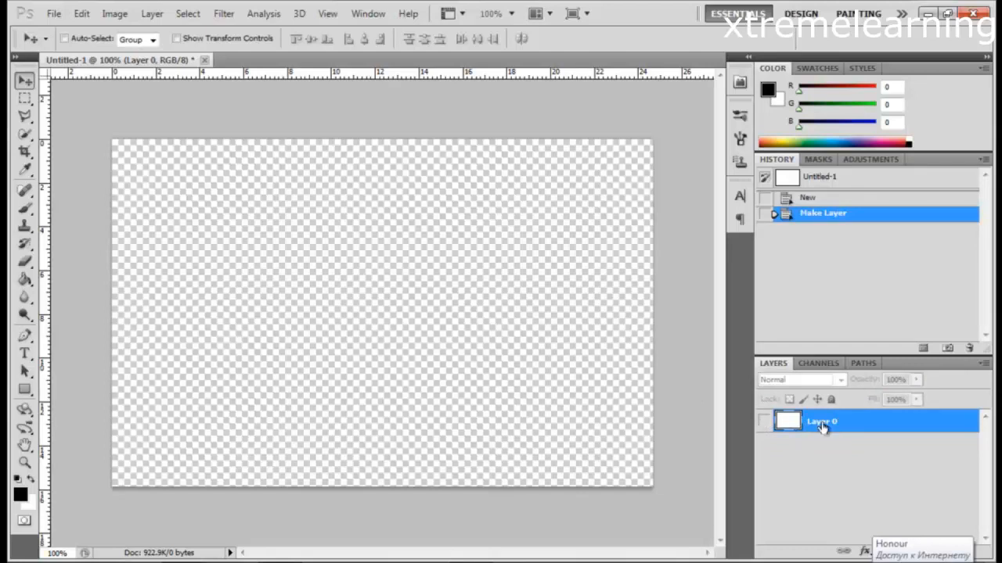
click(765, 423)
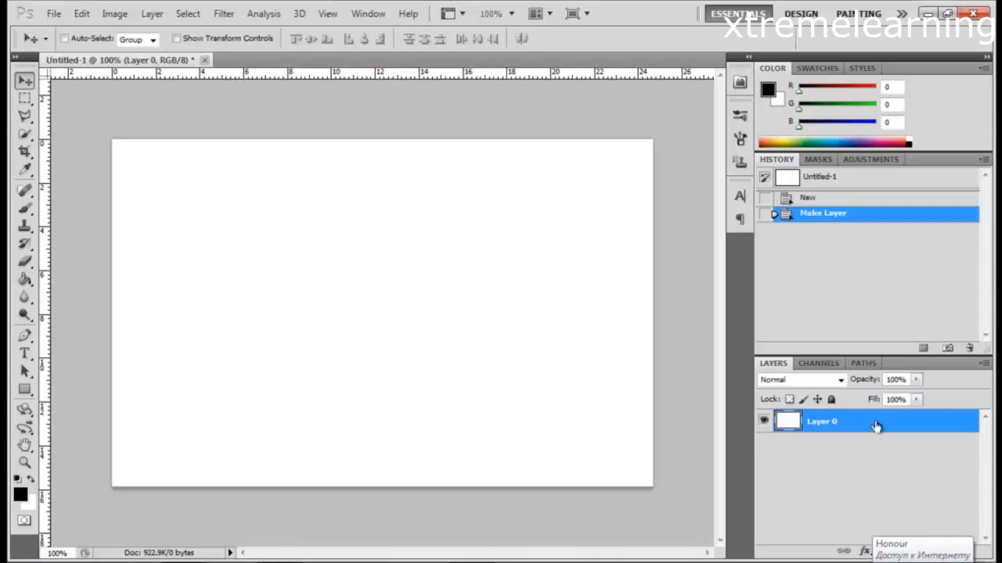
Step: Duplicate Layer 0 within the same document as Layer 0 copy
right_click(904, 422)
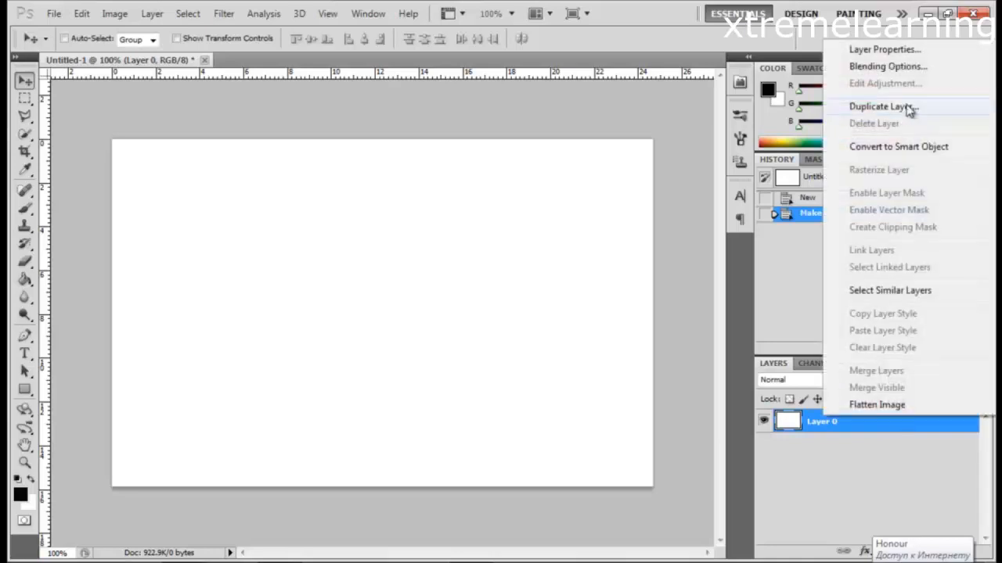
click(880, 106)
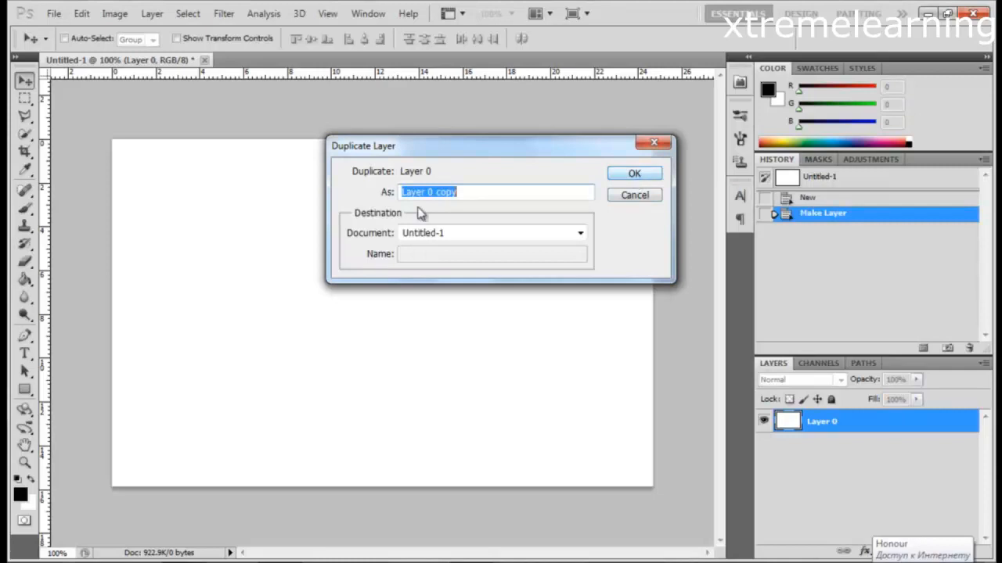
click(630, 174)
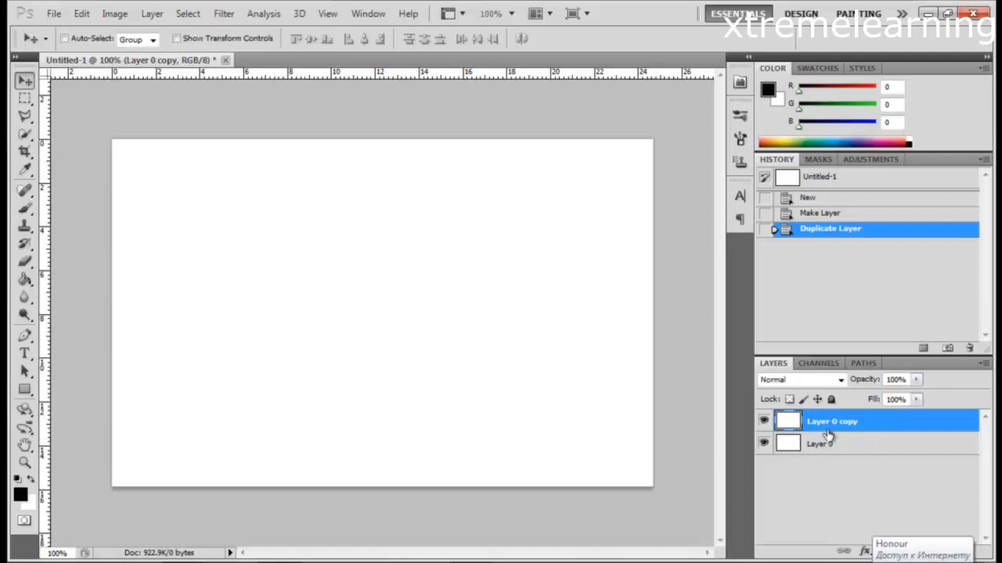
Step: Assign the Red label colour to Layer 0 copy in its layer properties
right_click(795, 423)
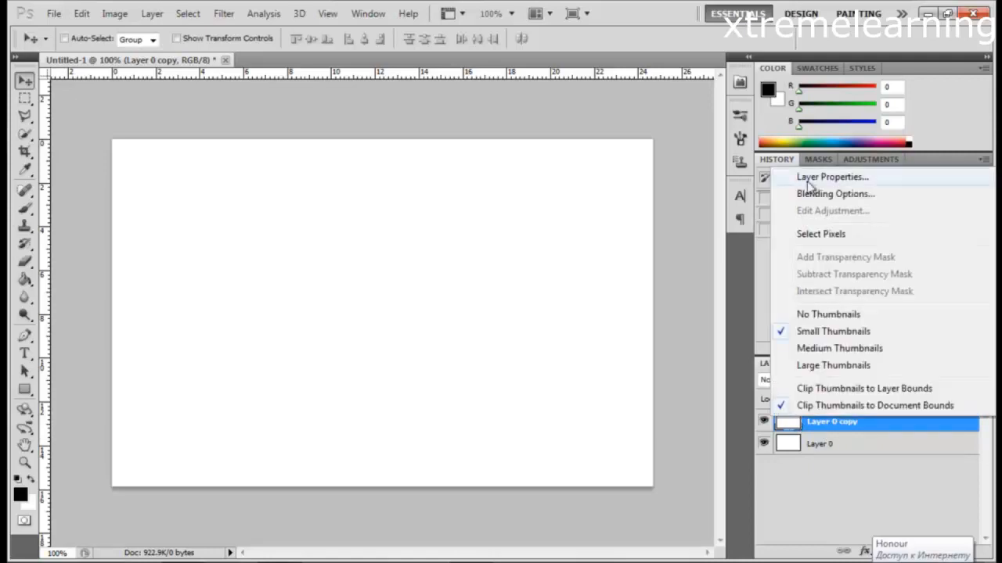
click(831, 177)
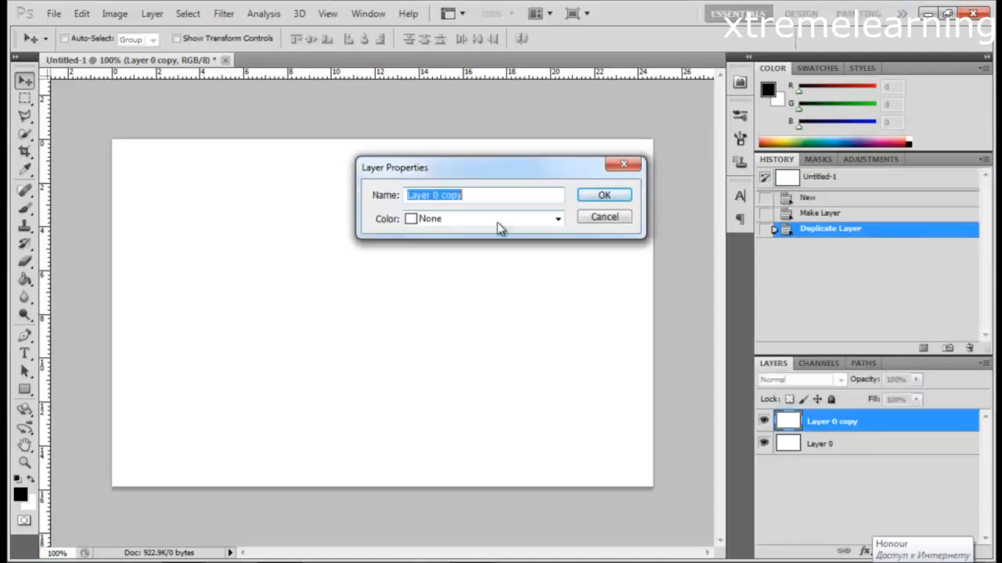
click(544, 222)
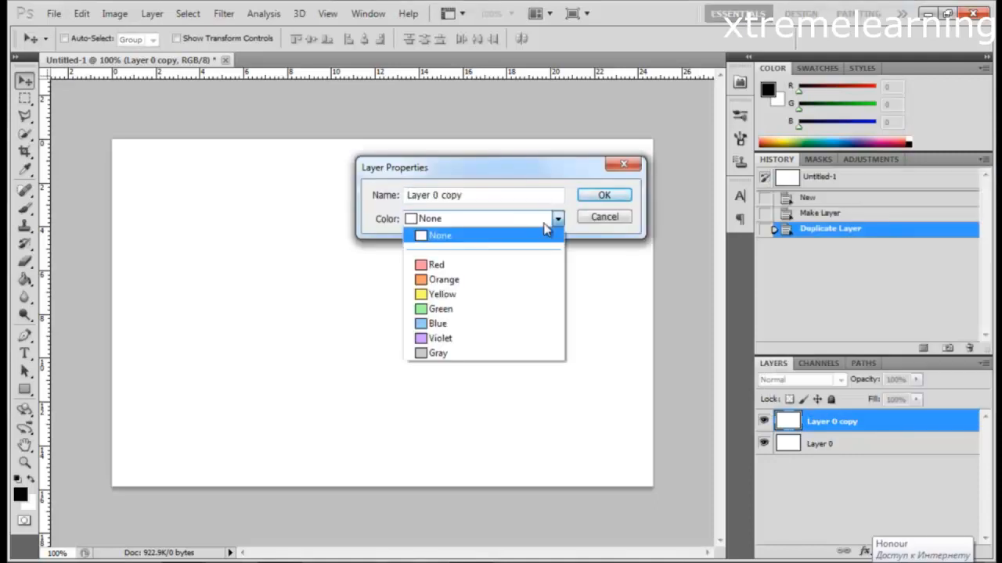
click(465, 267)
click(601, 197)
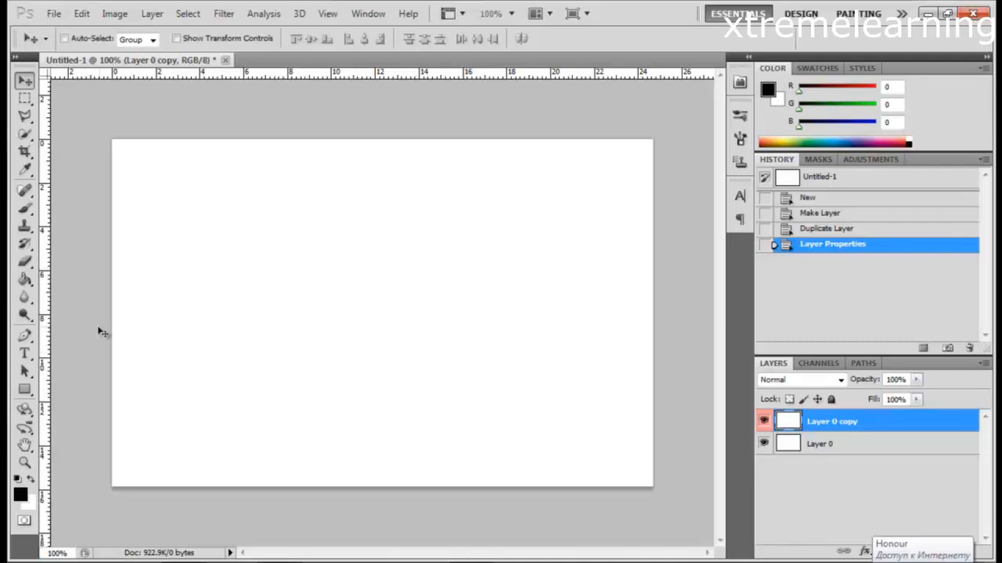
Step: Set the foreground colour to pure red (R 255, G 0, B 0) and fill Layer 0 copy using the Paint Bucket
click(25, 280)
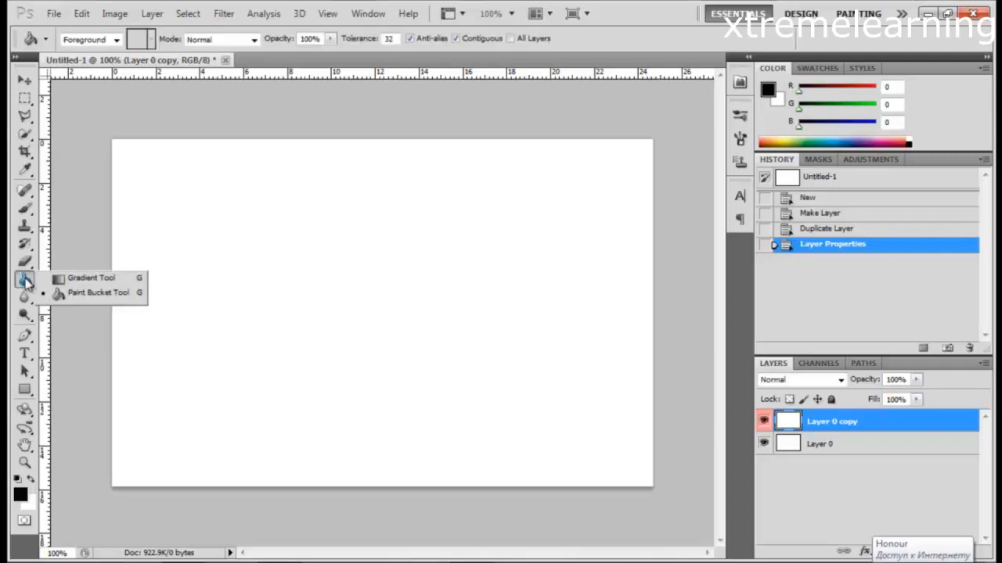
click(21, 496)
text(255)
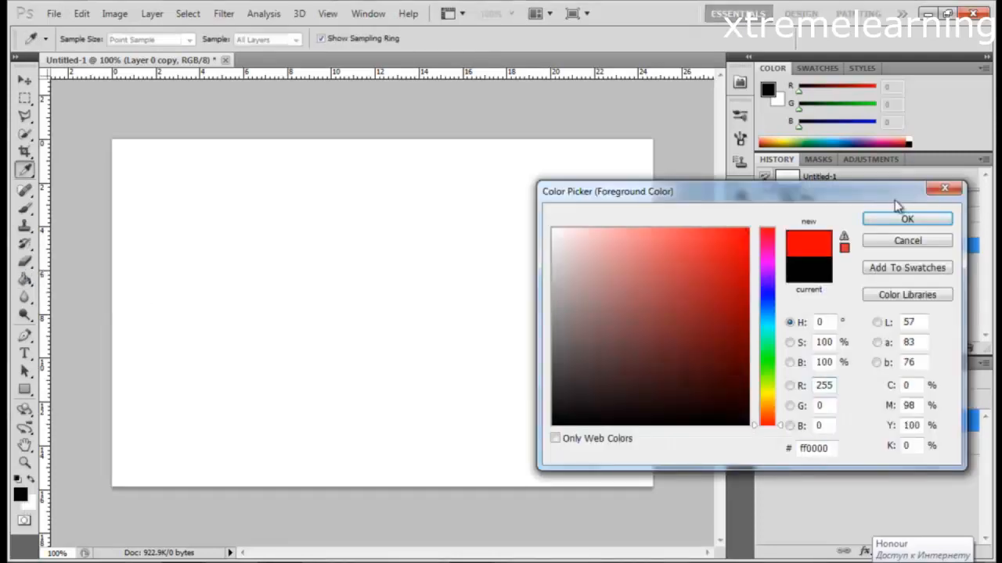
click(905, 218)
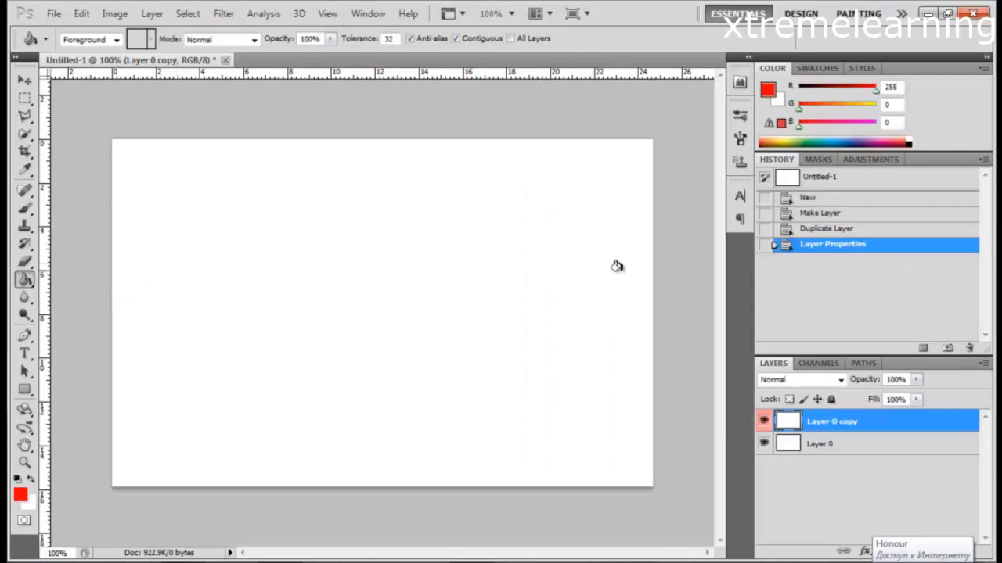
click(423, 322)
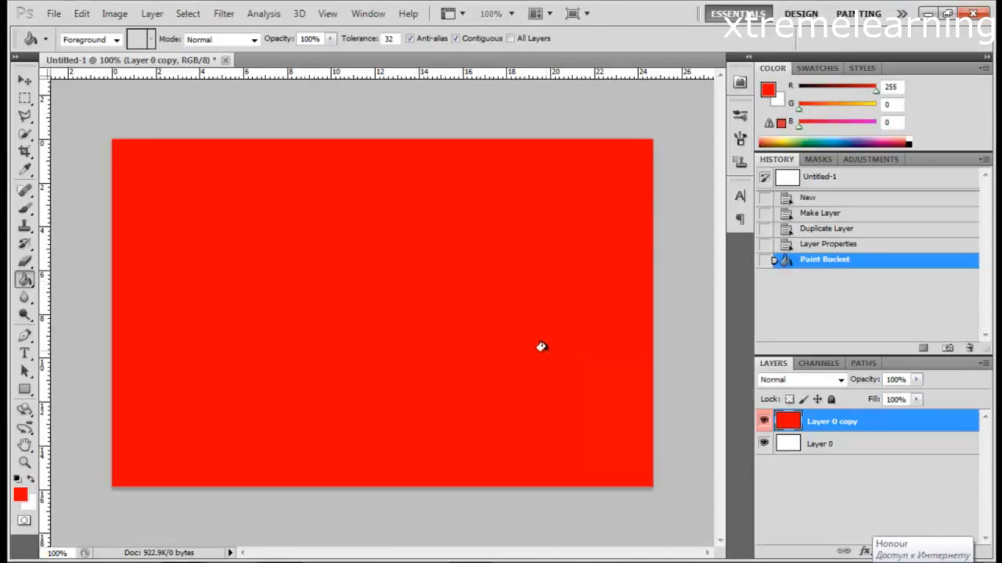
Step: Test 50% and 70% opacity in the blending options of Layer 0 copy and settle on 45%
key(h)
double_click(874, 429)
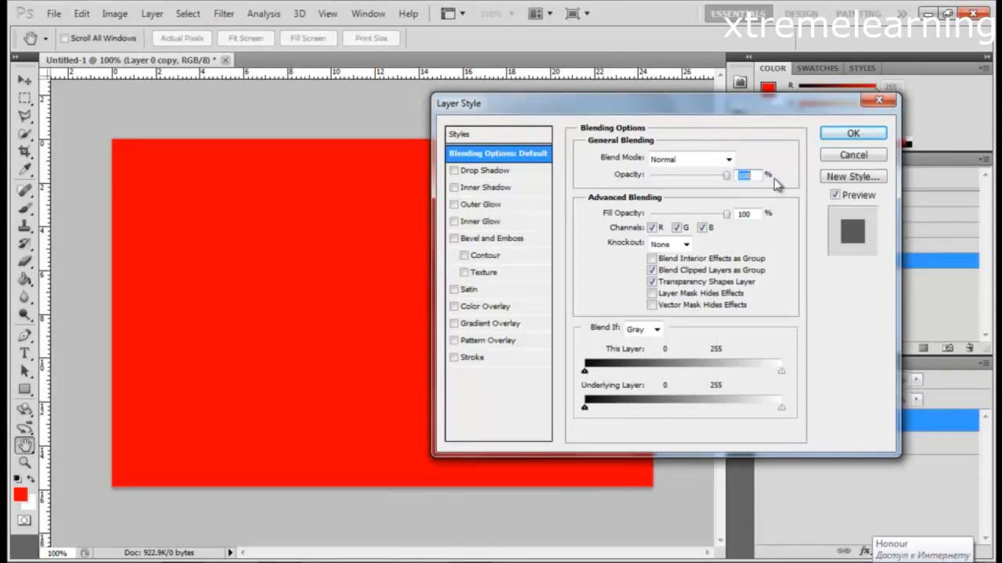
text(5)
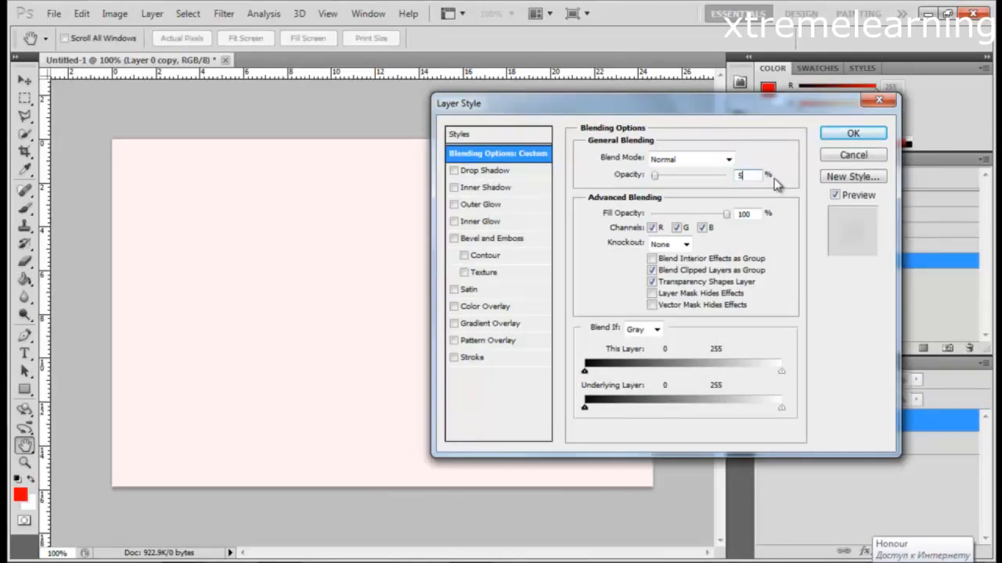
text(0)
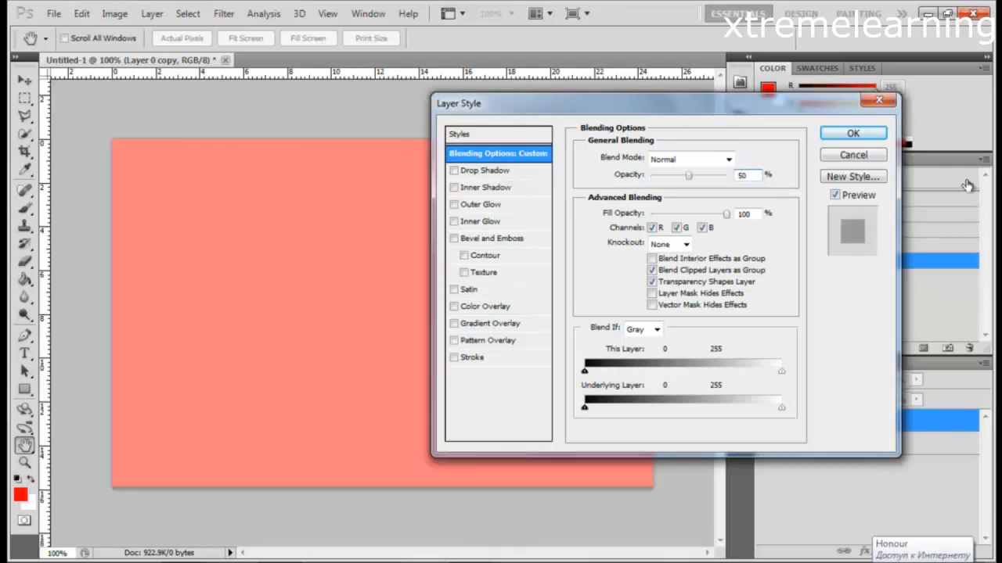
key(BackSpace)
key(BackSpace)
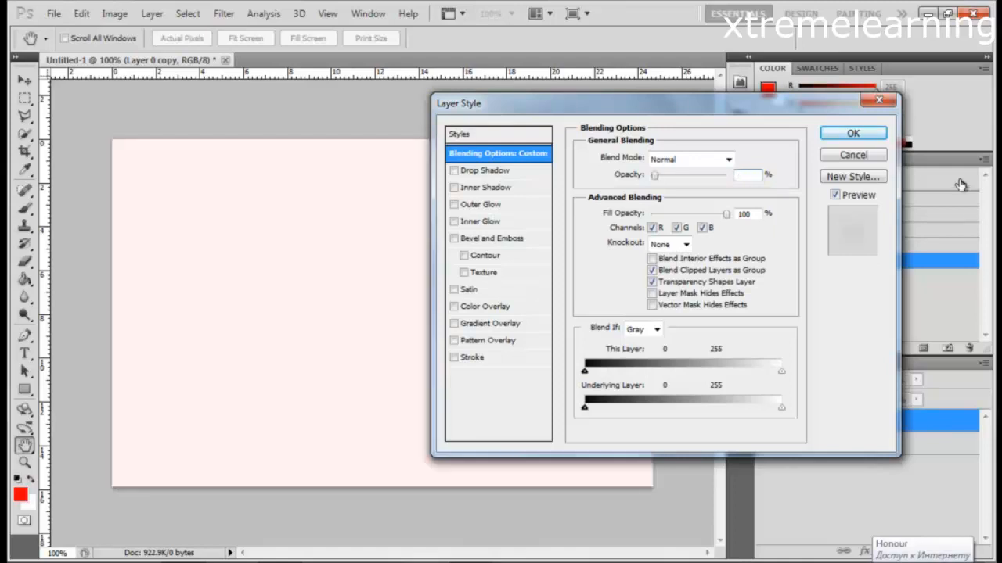
text(70)
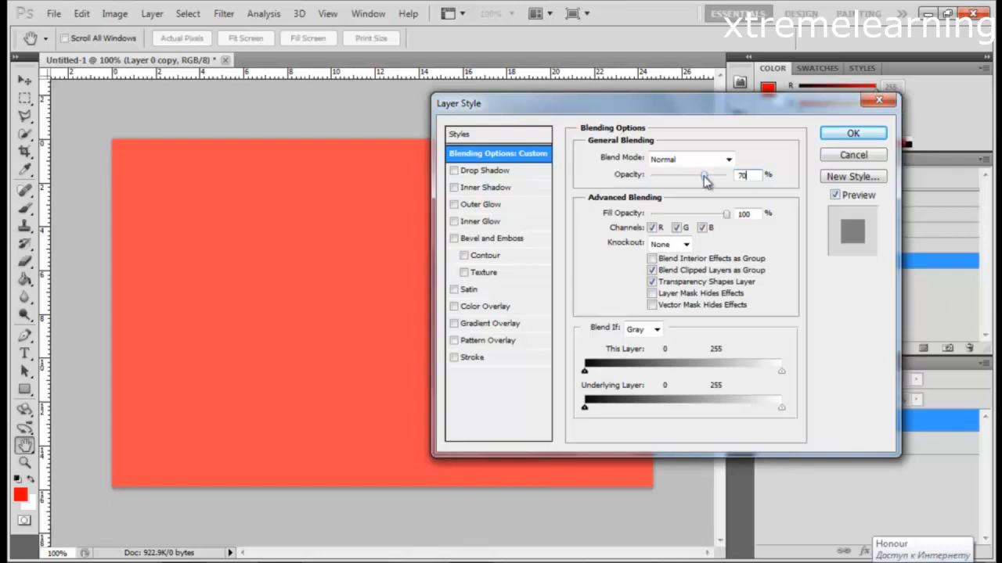
drag(706, 180, 686, 178)
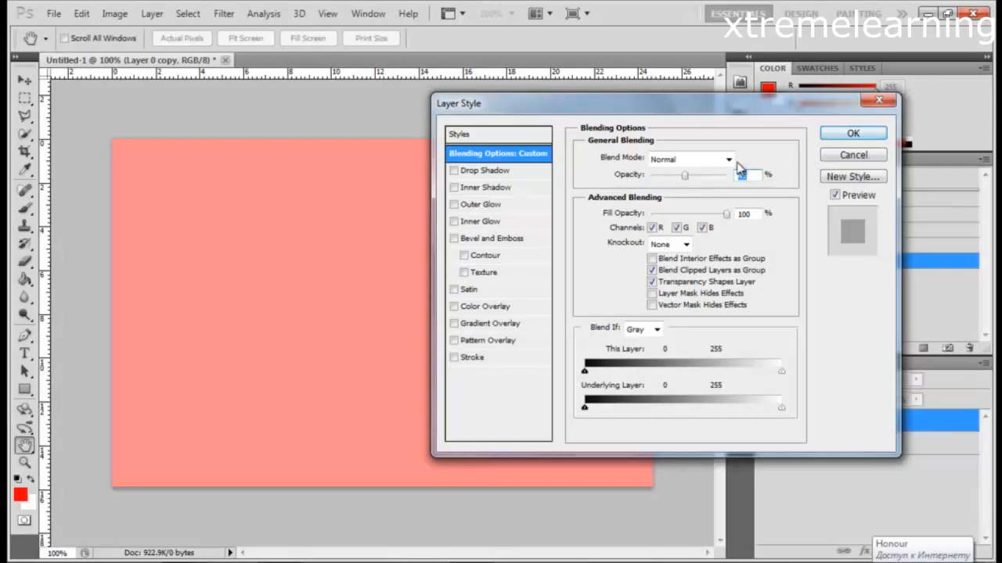
click(851, 134)
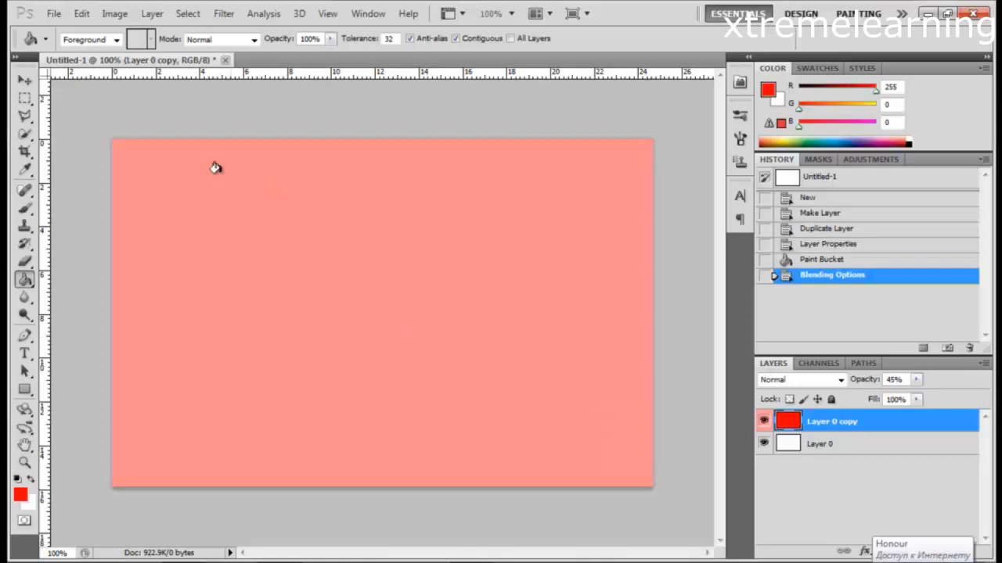
Step: Save the document as the Photoshop file Untitled-1 in the photoshop folder with Maximize Compatibility on
click(53, 13)
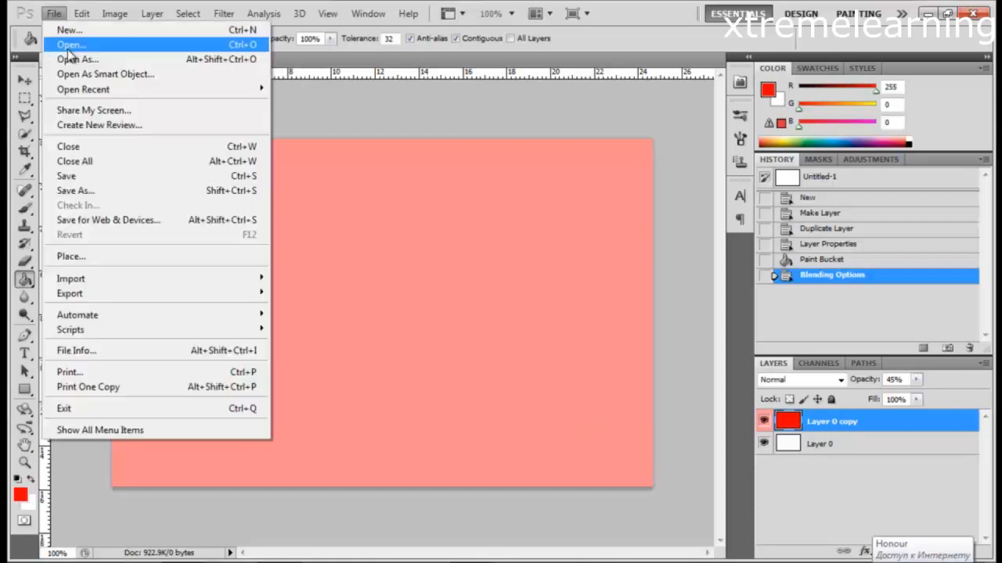
click(95, 192)
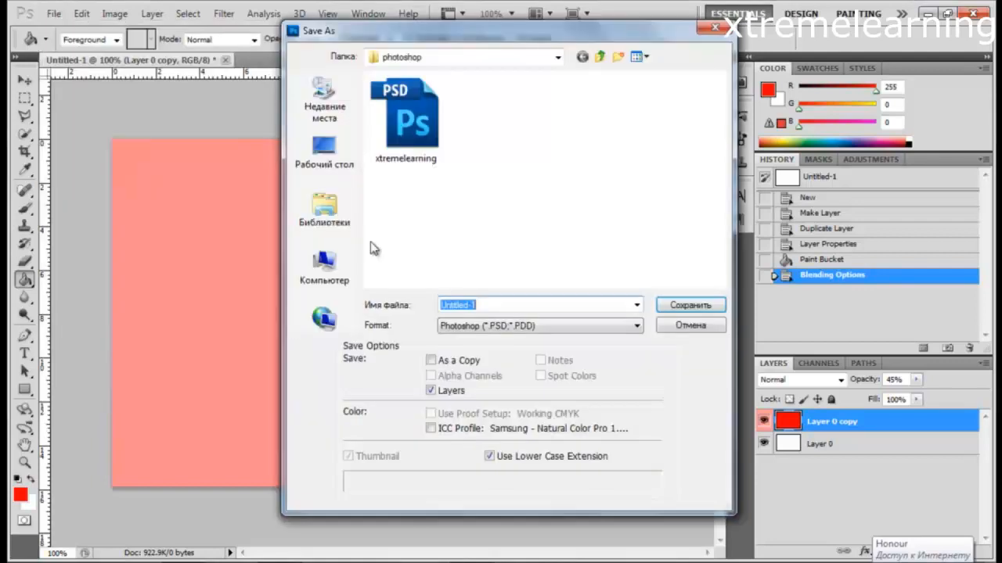
click(678, 309)
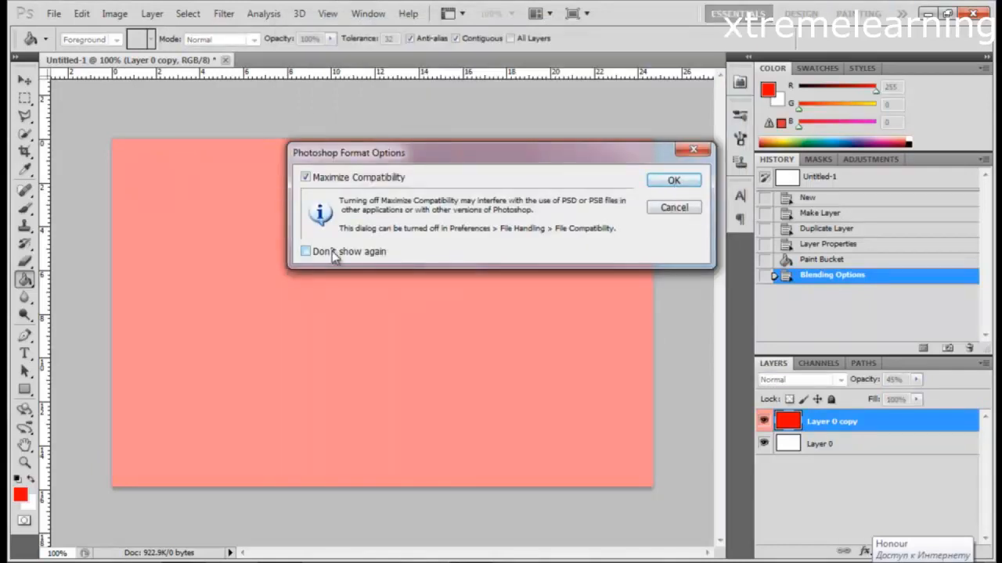
key(Return)
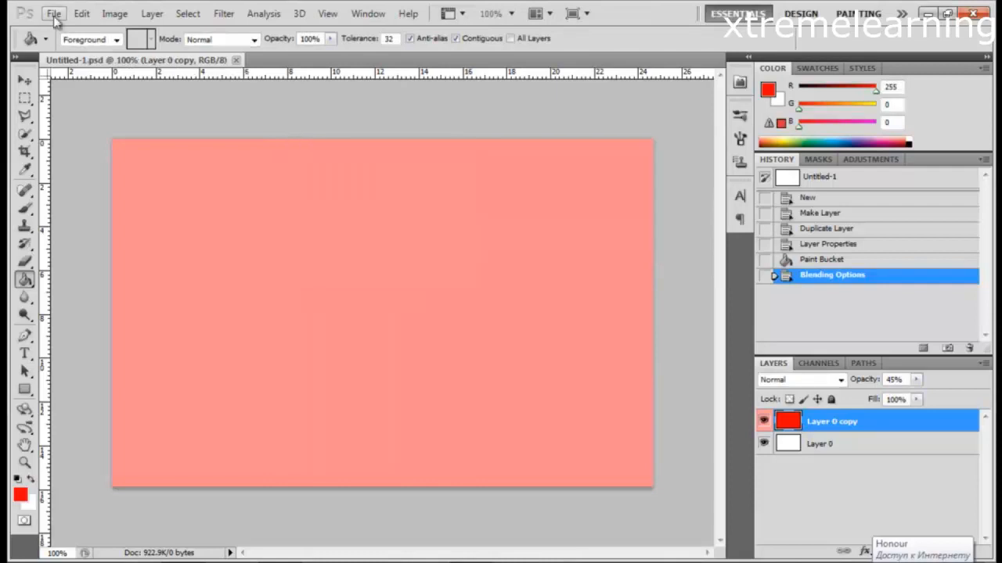
Step: Save a JPEG copy as Untitled-1.jpg in the photoshop folder at quality 12 (Maximum), Baseline ("Standard")
click(53, 14)
click(106, 191)
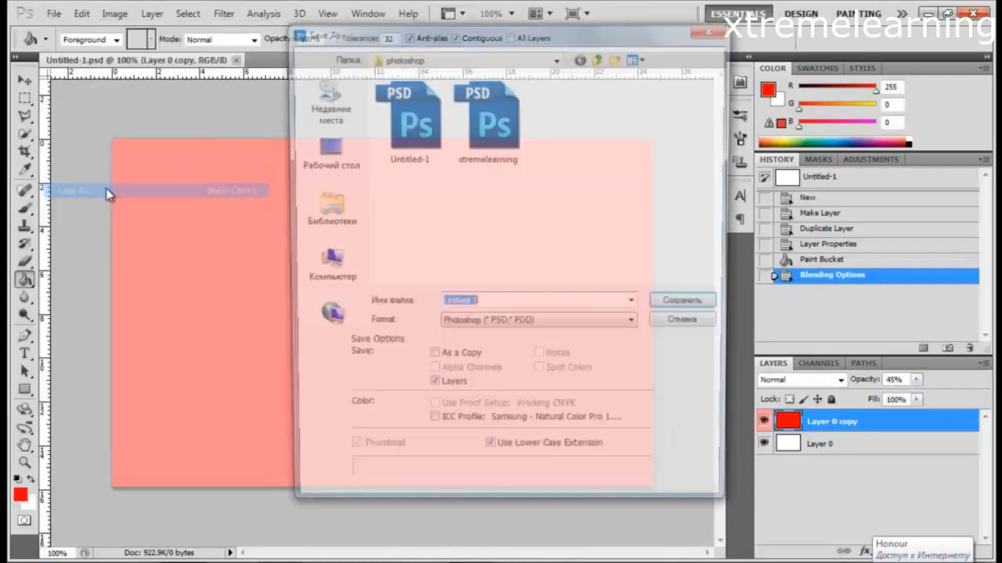
click(539, 327)
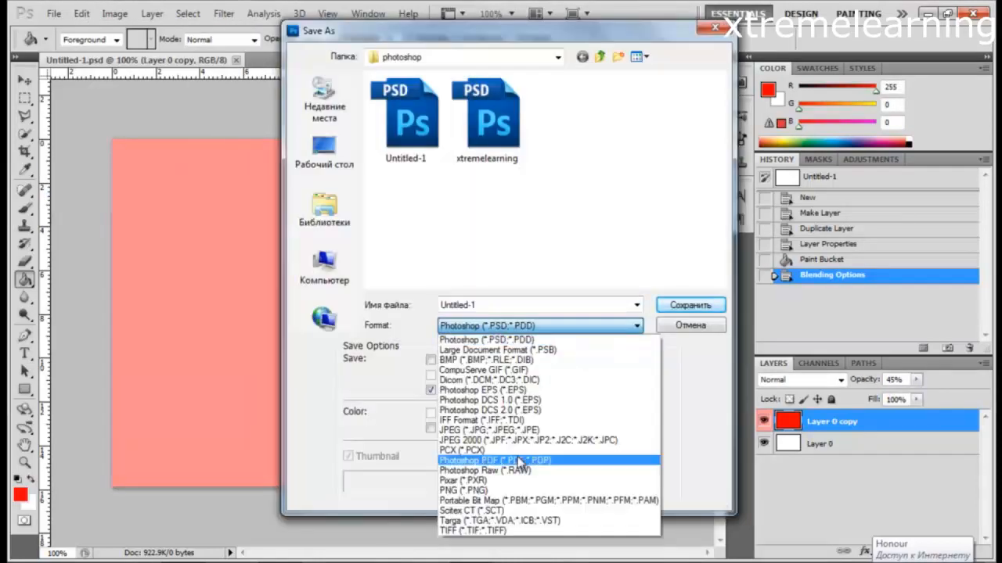
click(510, 432)
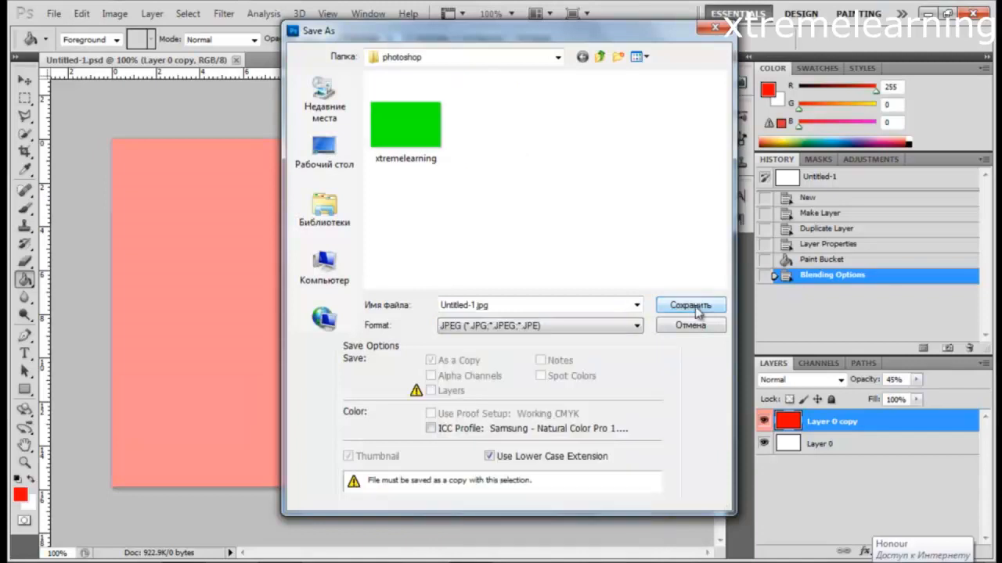
click(696, 307)
click(597, 147)
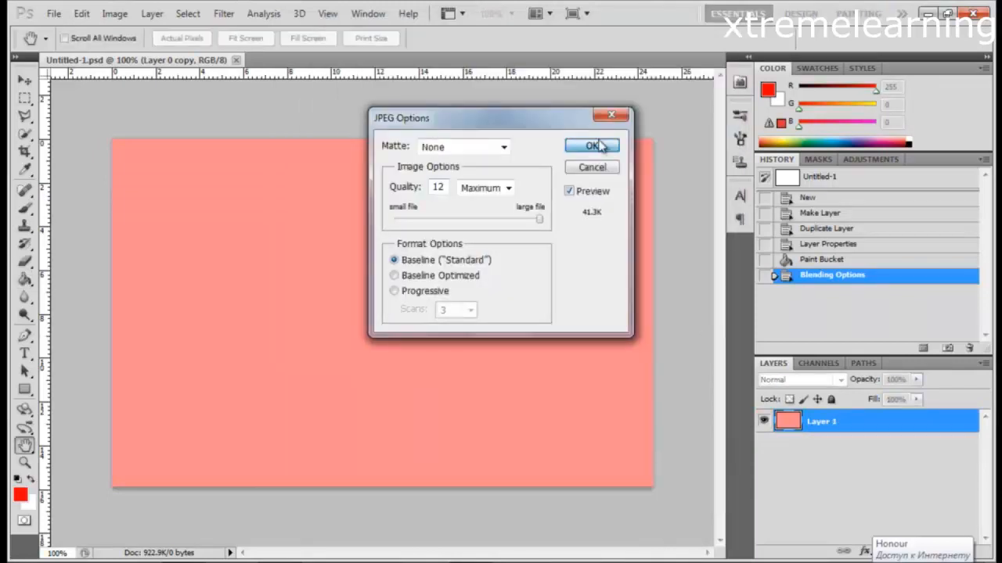
Step: Open the desktop's photoshop folder in Windows Explorer and view the exported Untitled-1 JPEG image
click(926, 15)
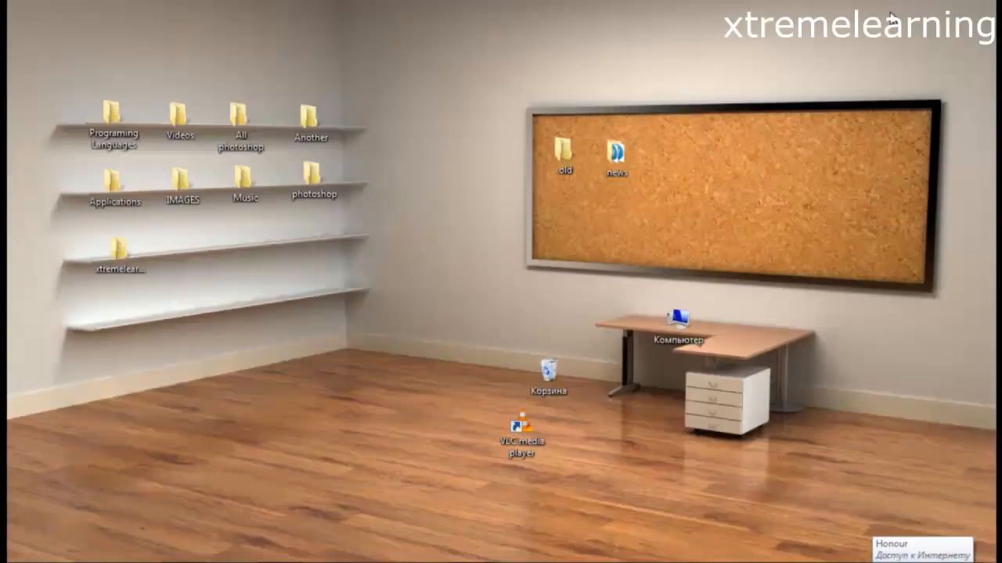
double_click(313, 177)
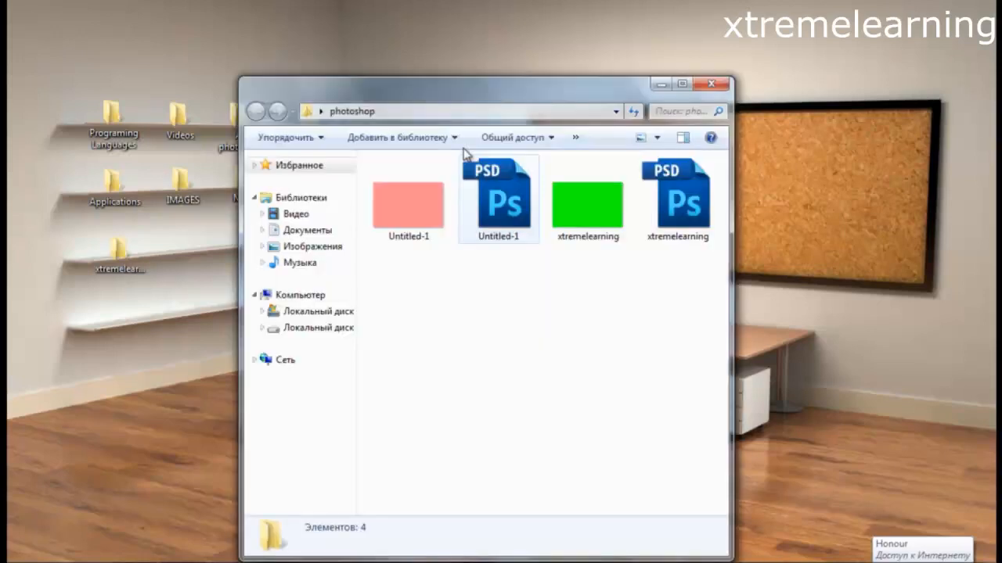
double_click(432, 84)
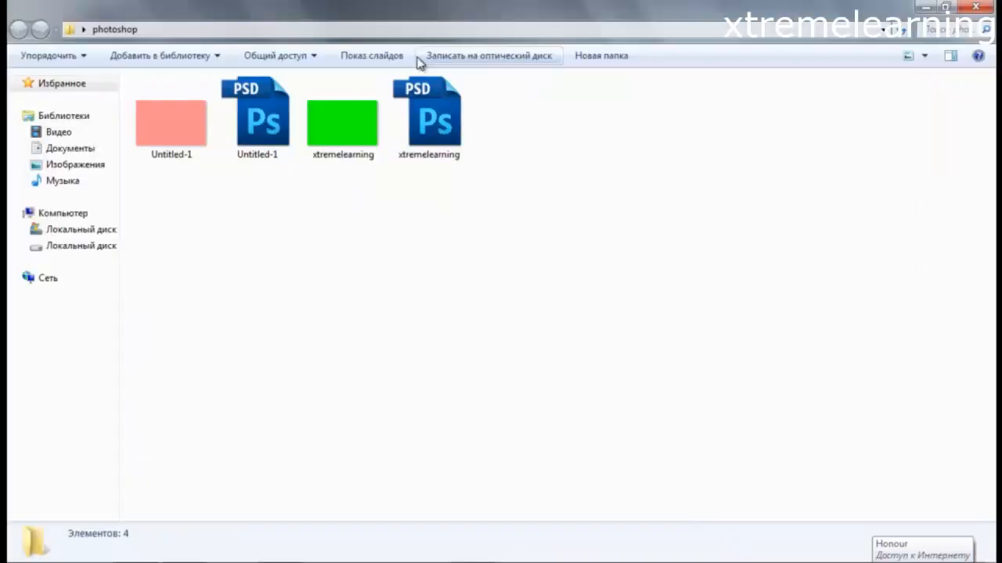
click(208, 136)
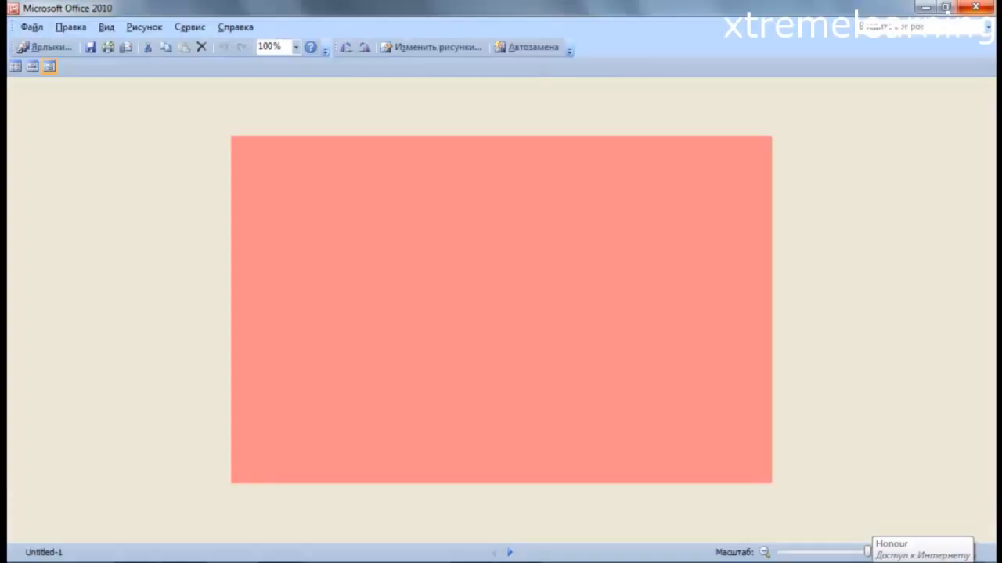
click(400, 562)
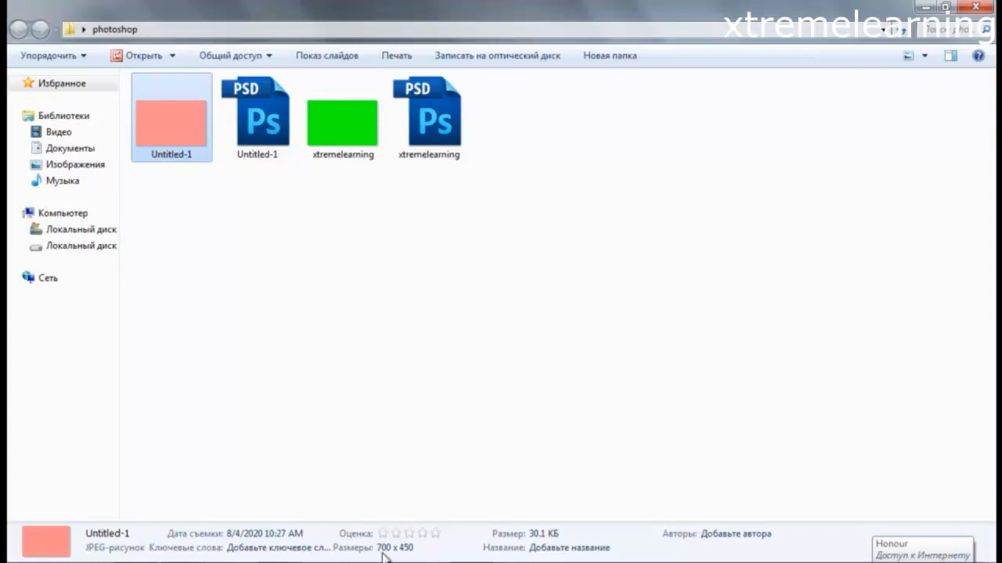